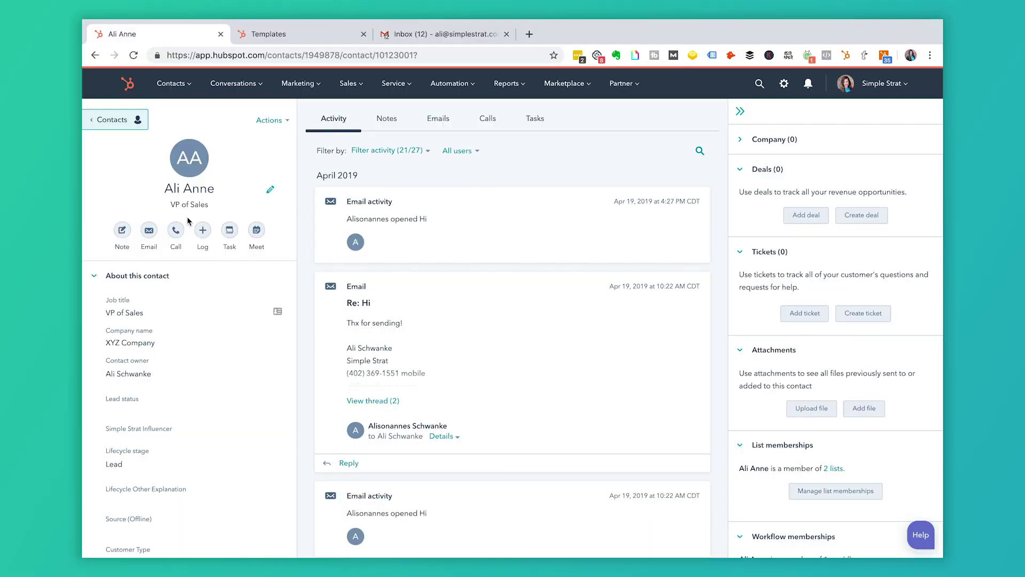
# Start an email to the contact and fill it with the LinkedIn article template
pyautogui.click(150, 231)
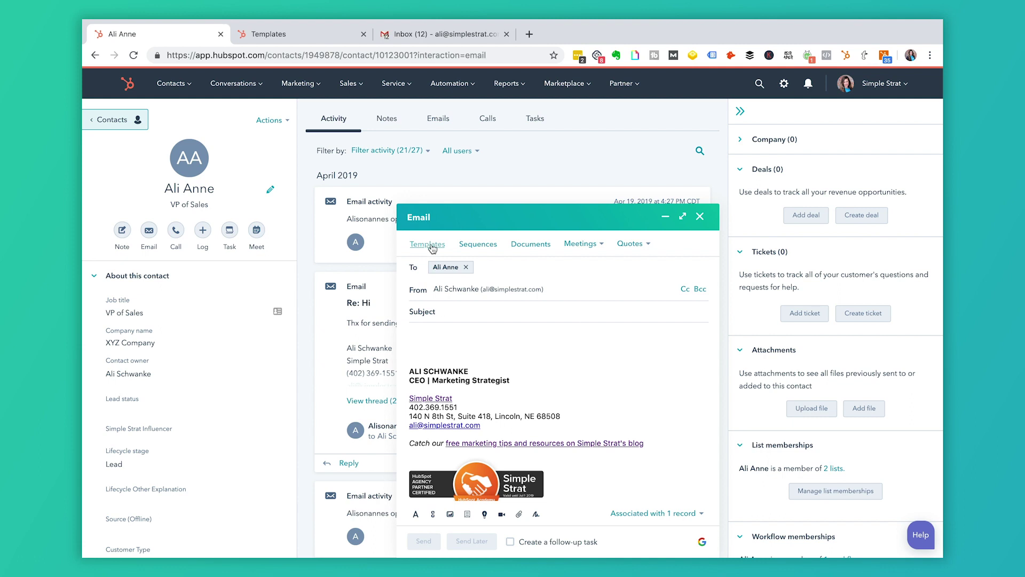
pyautogui.click(432, 249)
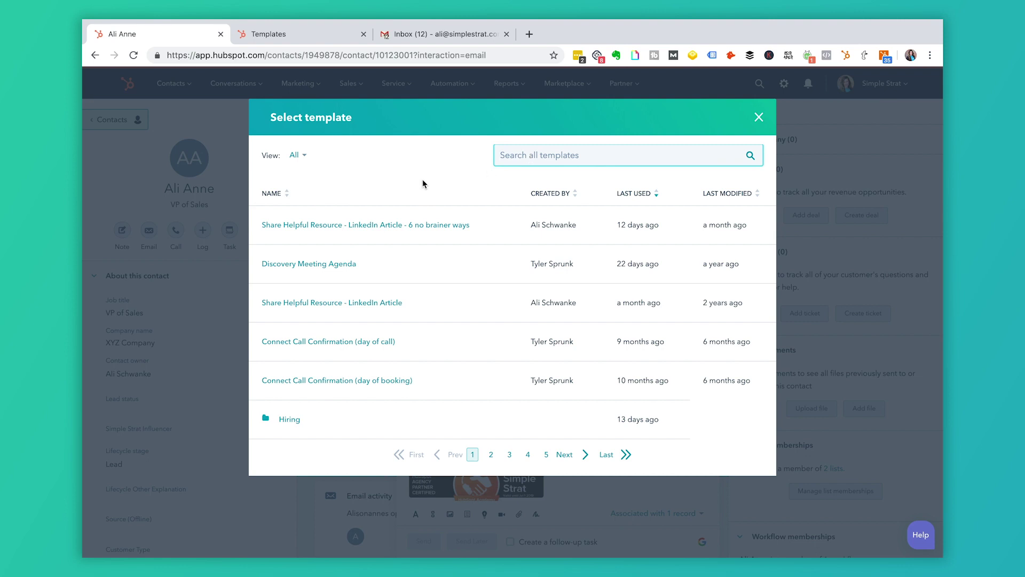
pyautogui.click(383, 226)
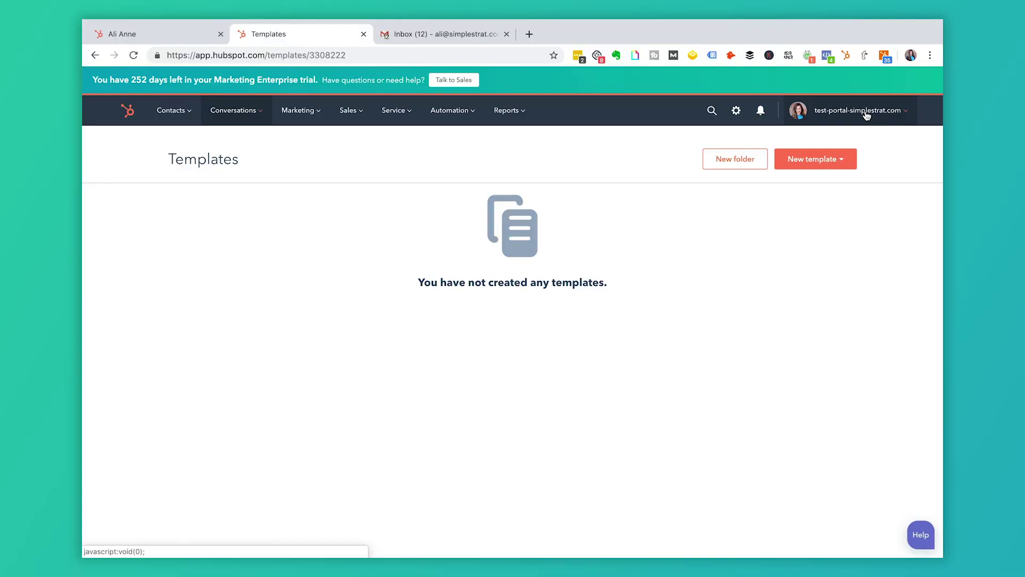
# From the Templates page, browse the template library and select The “Next Step” Email
pyautogui.moveTo(258, 119)
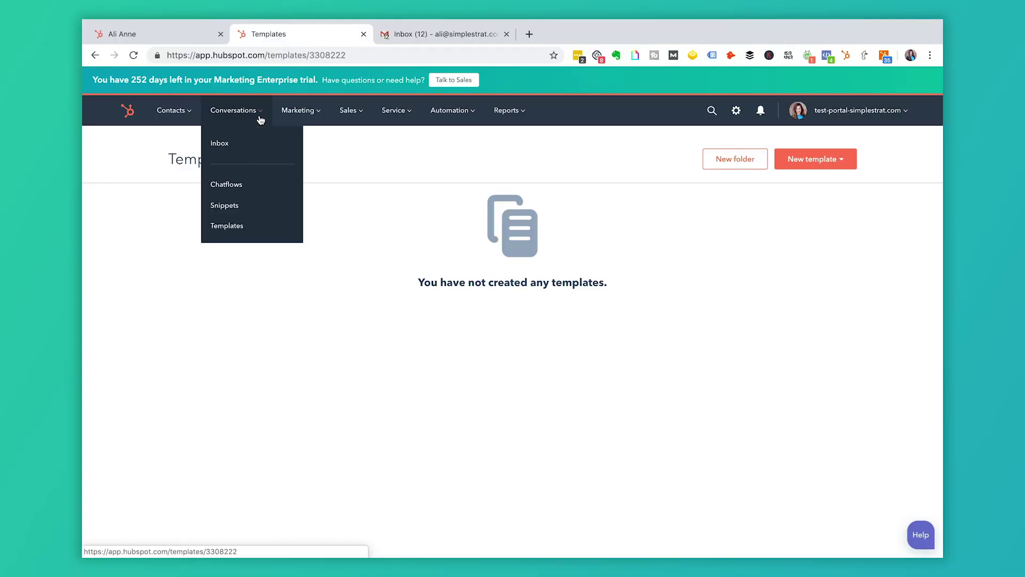
pyautogui.click(249, 234)
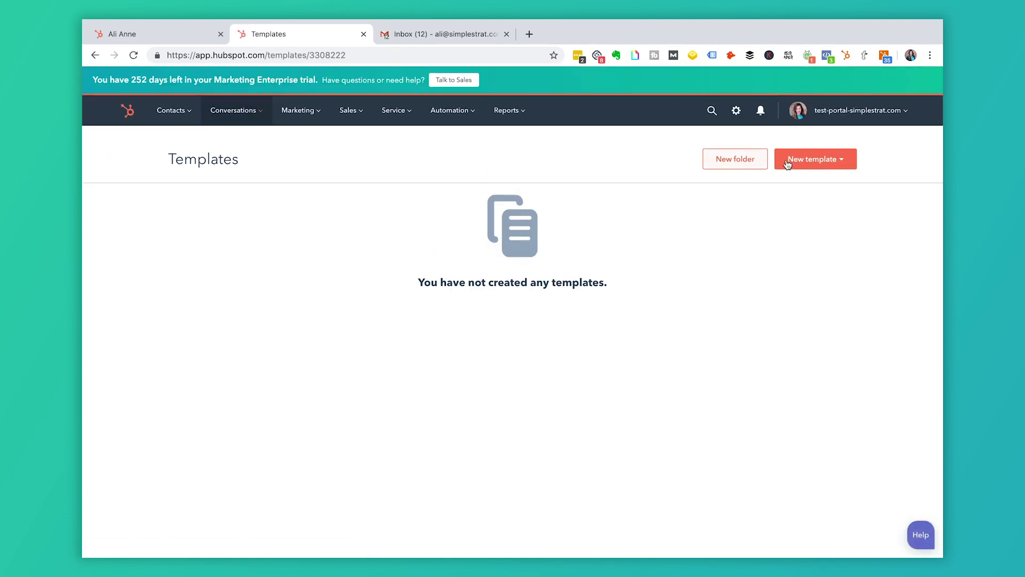
pyautogui.click(817, 162)
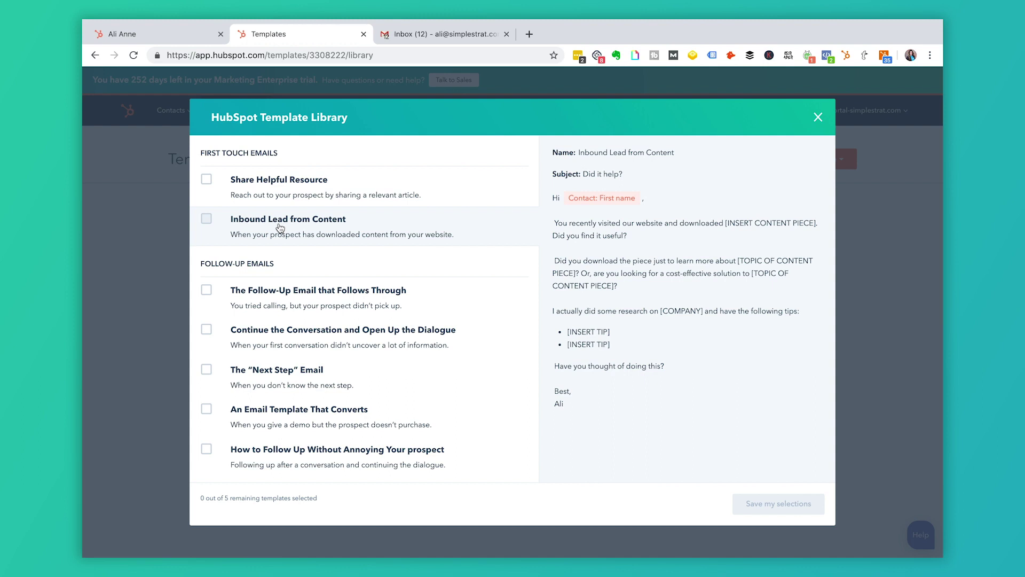
pyautogui.scroll(-5, 318, 321)
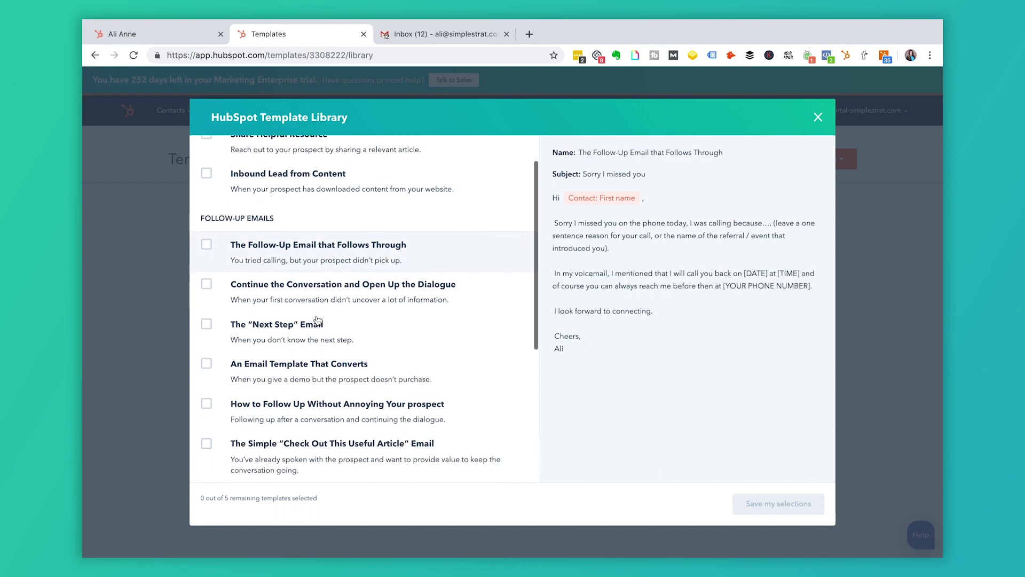
pyautogui.scroll(3, 316, 316)
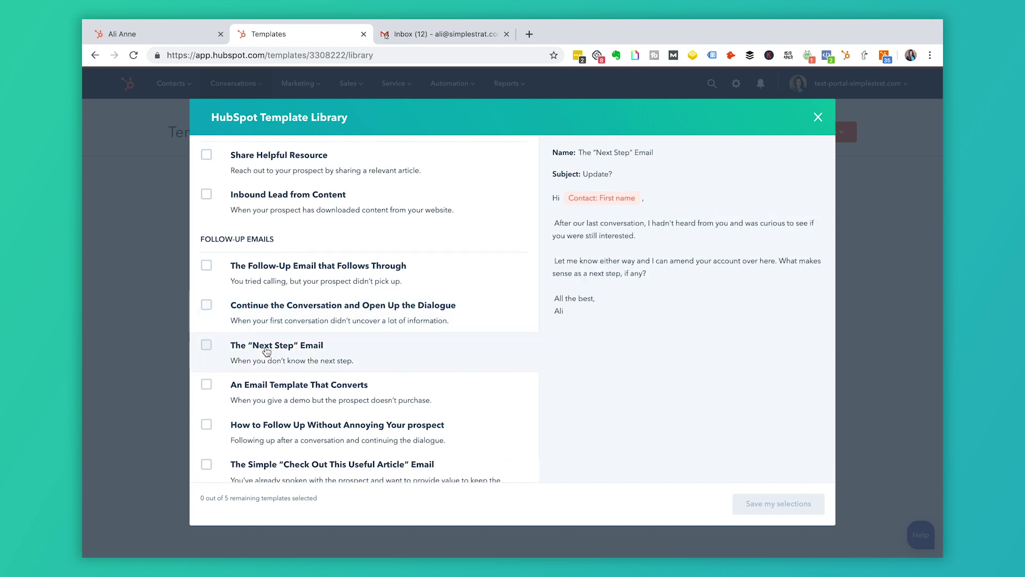
pyautogui.click(207, 348)
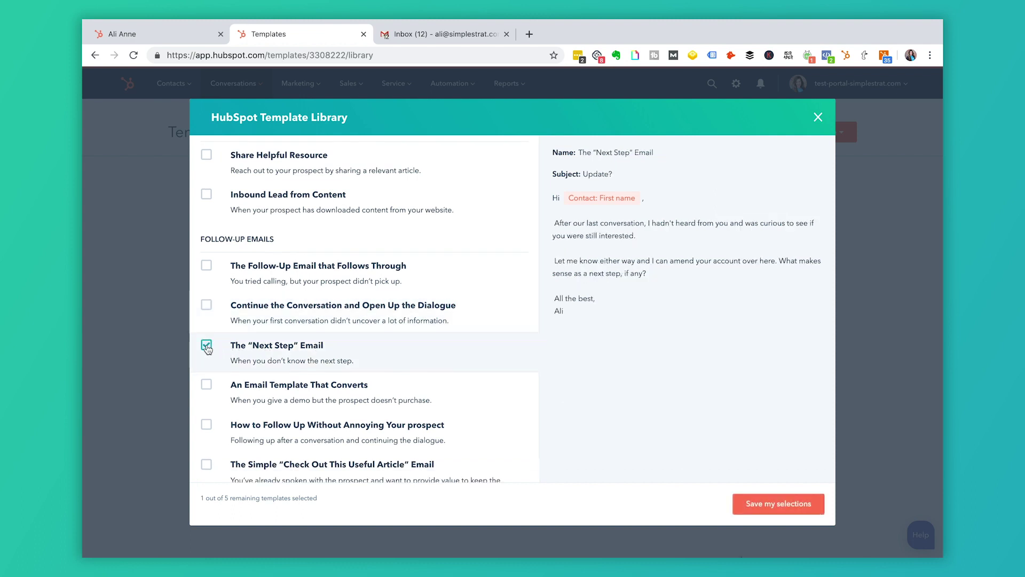
# Save The “Next Step” Email to the templates list and bring it up in Edit Template
pyautogui.click(793, 508)
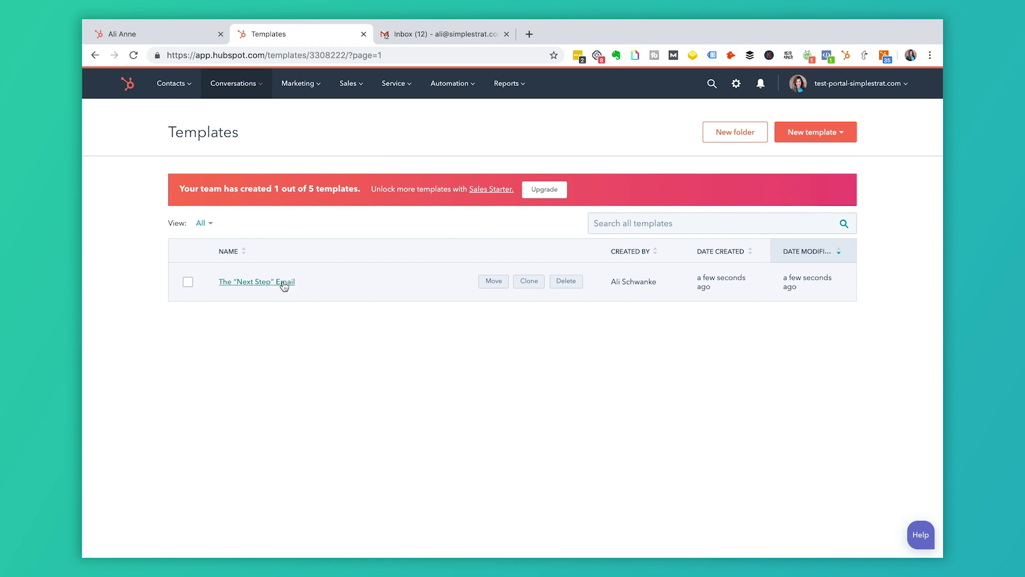
pyautogui.click(284, 282)
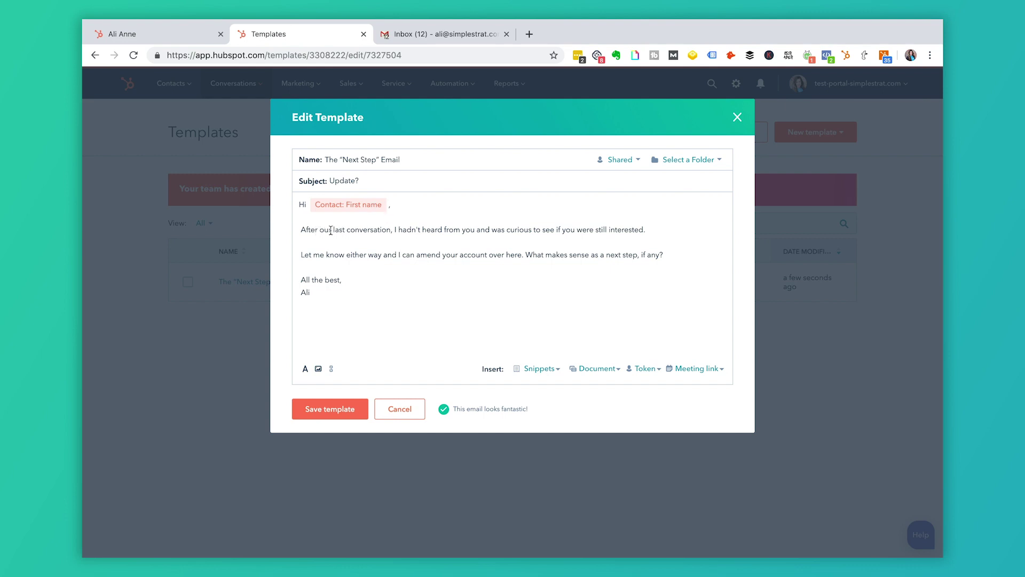
# Add ' about' plus the Company name token after 'conversation', then save the template
pyautogui.click(391, 230)
pyautogui.write('about')
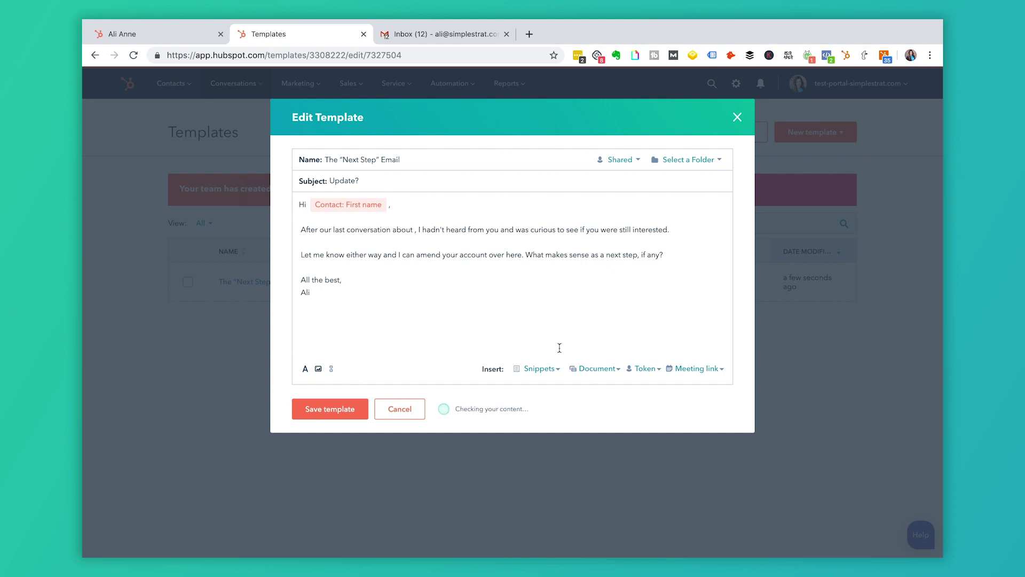
pyautogui.click(646, 369)
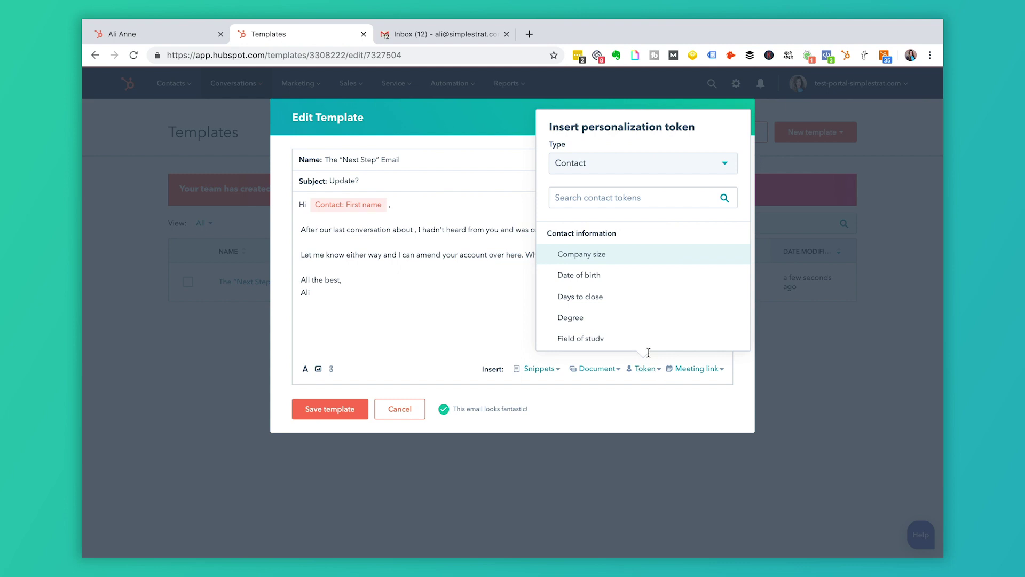
pyautogui.click(599, 204)
pyautogui.write('company')
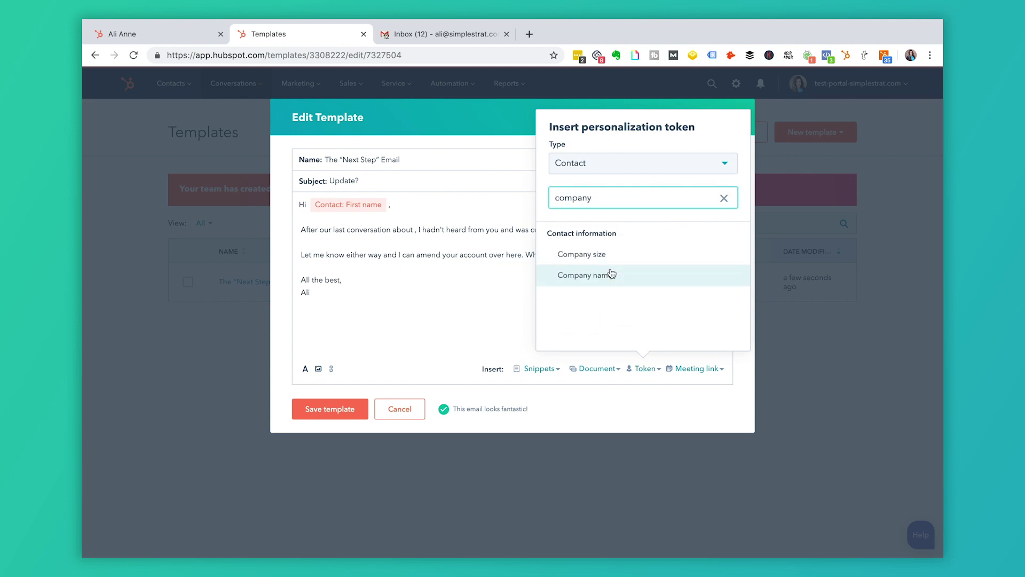
pyautogui.click(610, 275)
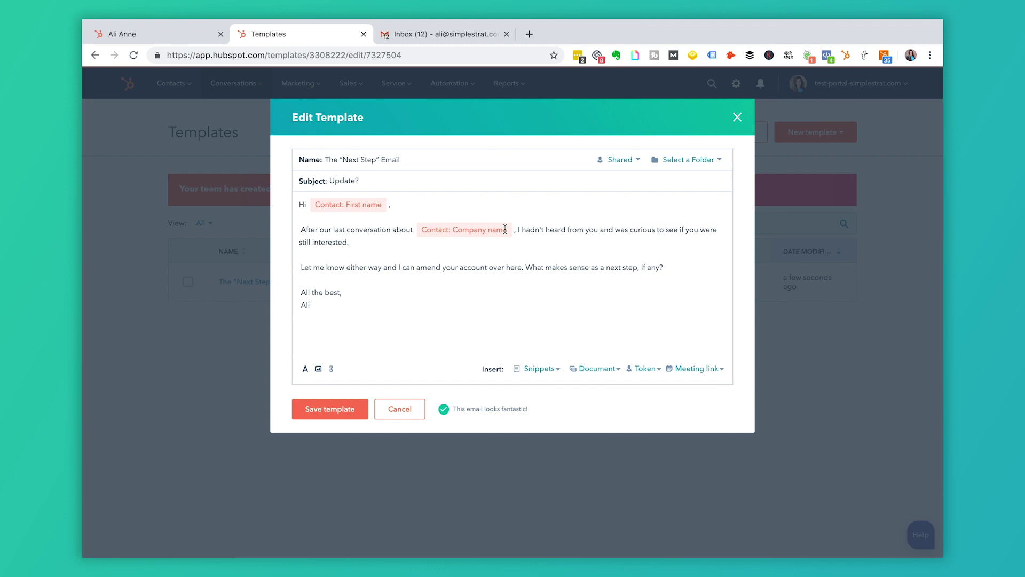
pyautogui.click(335, 411)
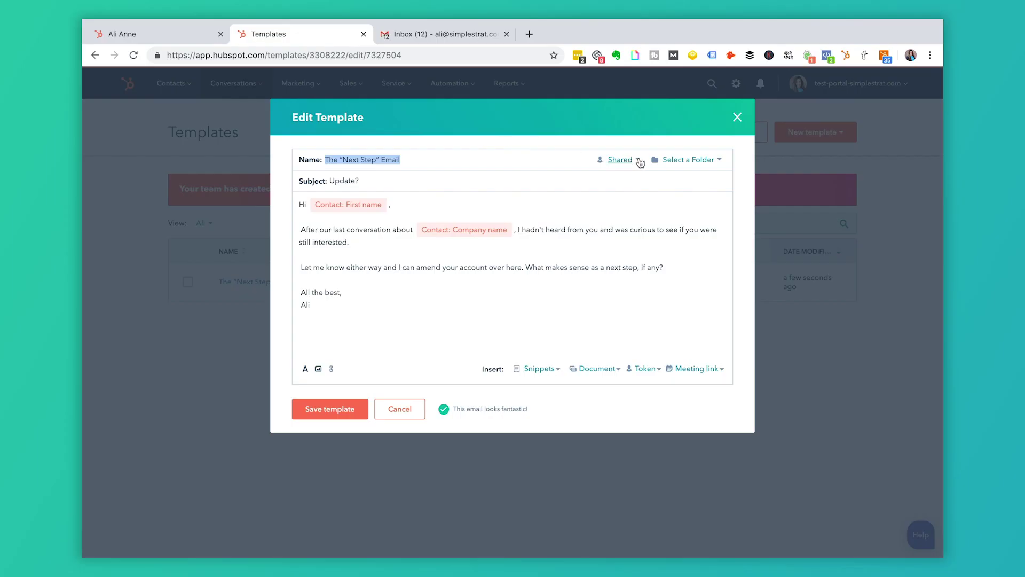
# Check the template's sharing setting, currently Shared with the team
pyautogui.click(639, 161)
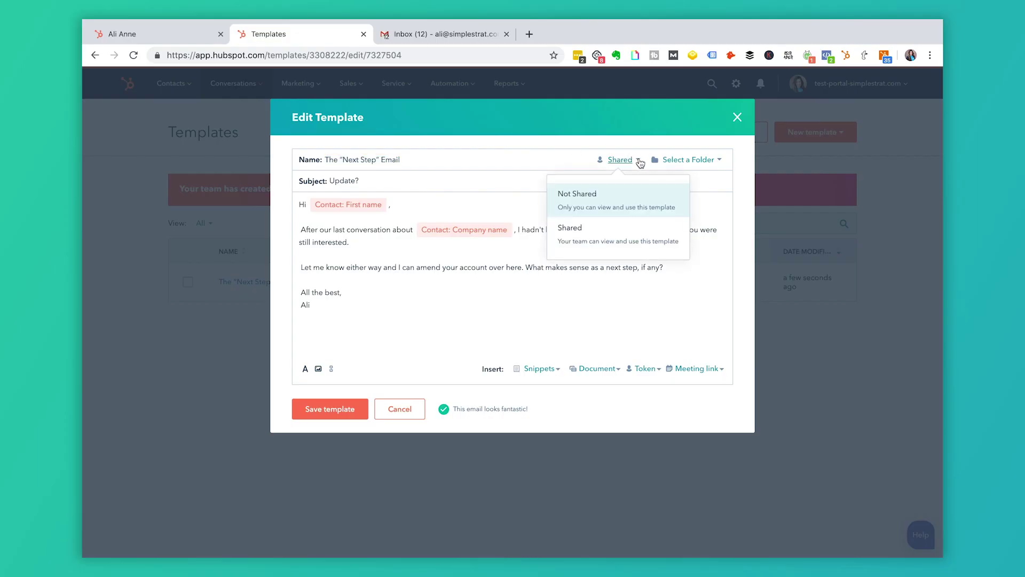
# Keep the template set to Shared and view the available folder choices
pyautogui.click(602, 200)
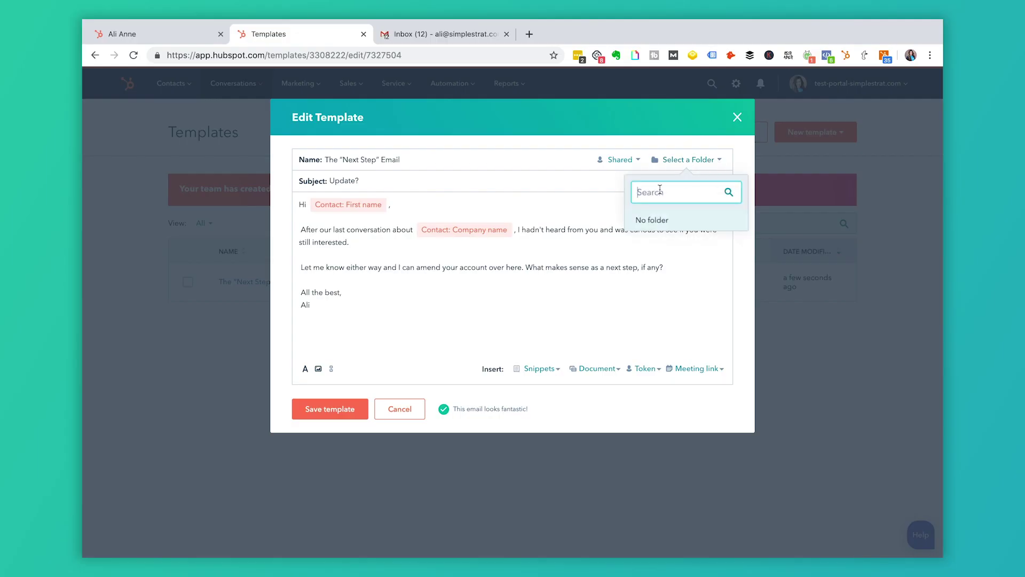
pyautogui.click(651, 224)
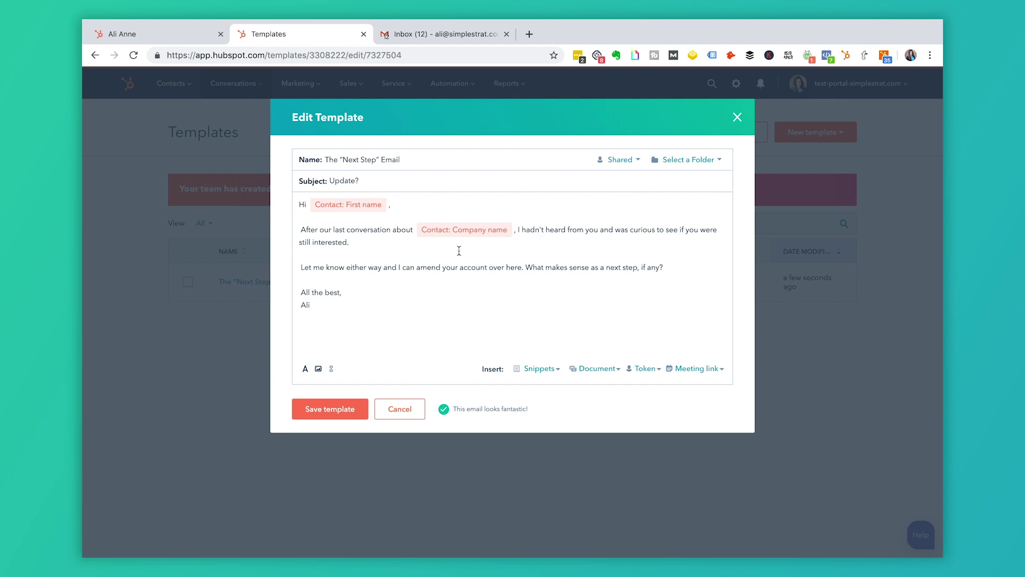
# Save the shared “Next Step” Email template with No folder
pyautogui.click(348, 409)
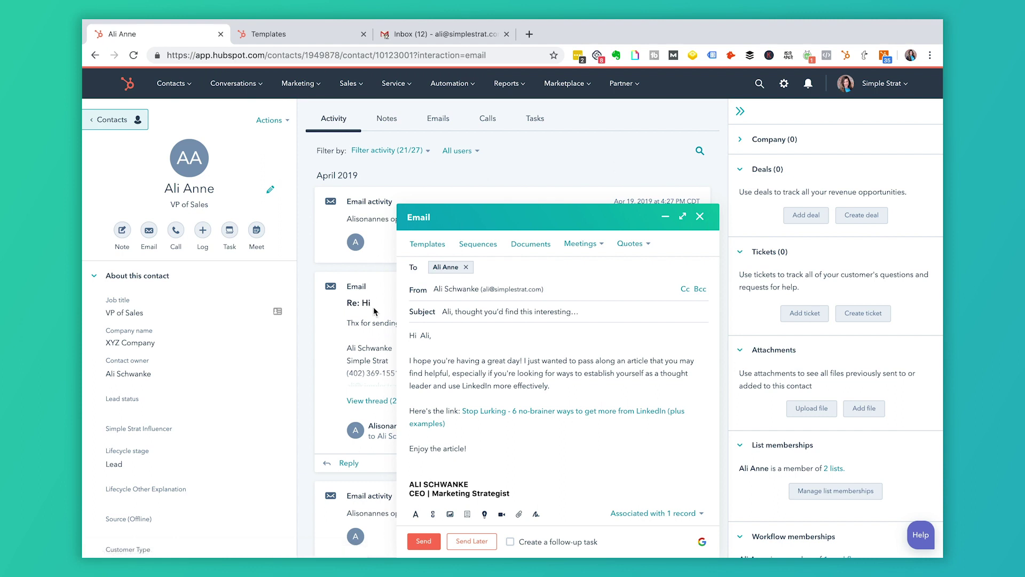
# Go to the Templates page via the Conversations menu
pyautogui.click(260, 86)
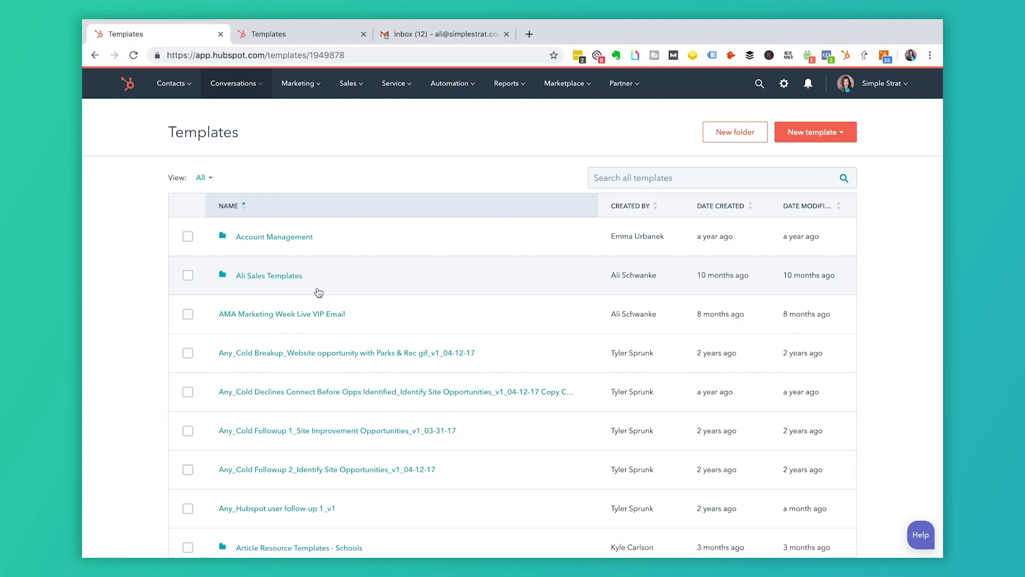
# Scroll through the templates list and move to page 2
pyautogui.scroll(-3, 319, 291)
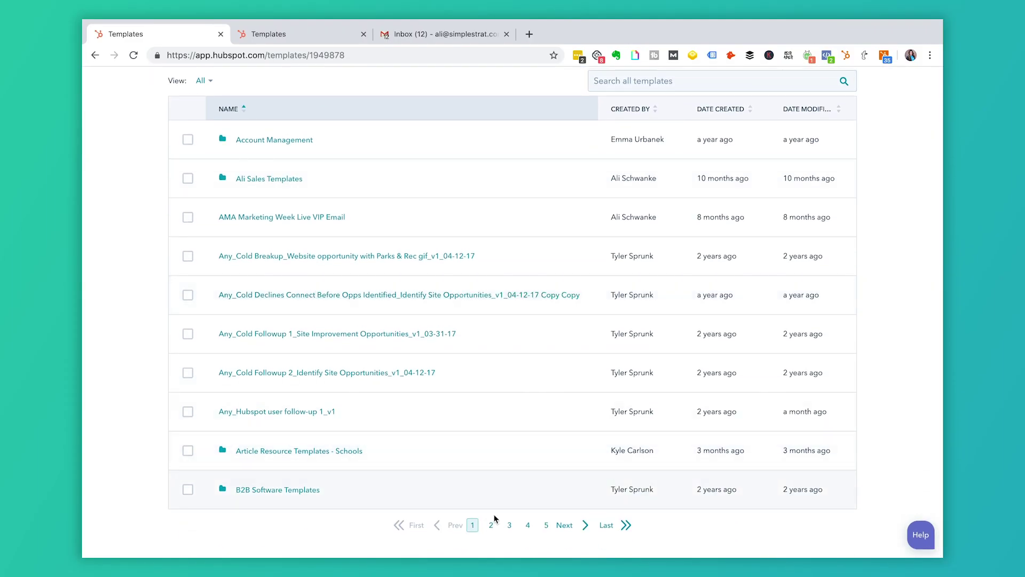
pyautogui.click(491, 524)
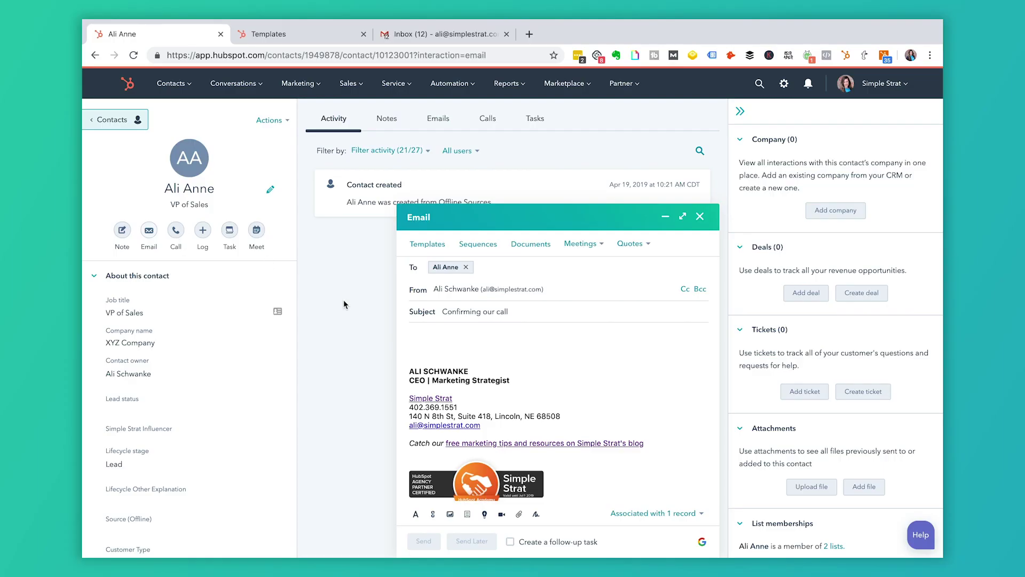
# Insert the Connect Call Confirmation (day of call) template into the contact's email draft
pyautogui.click(427, 244)
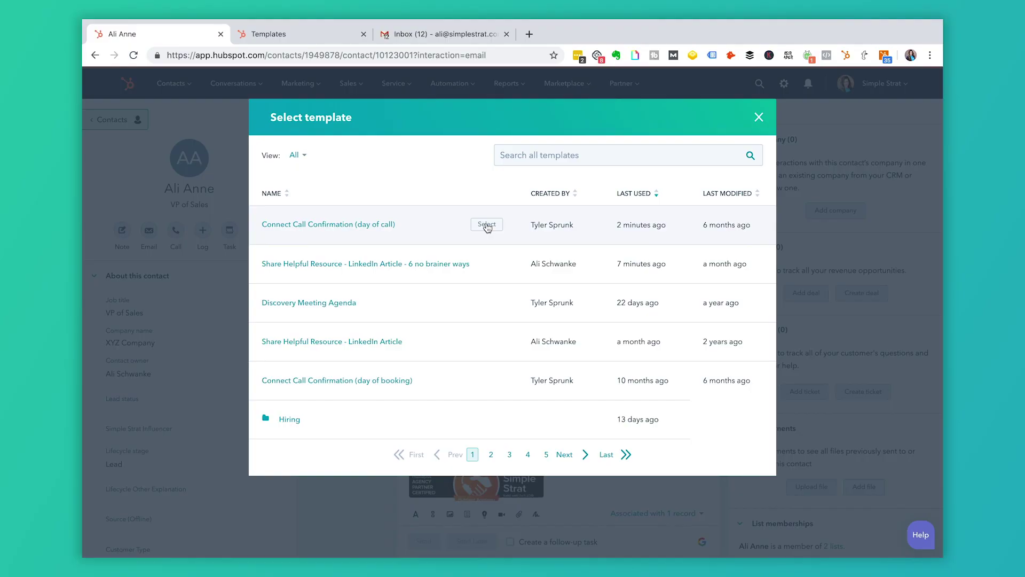
pyautogui.click(486, 225)
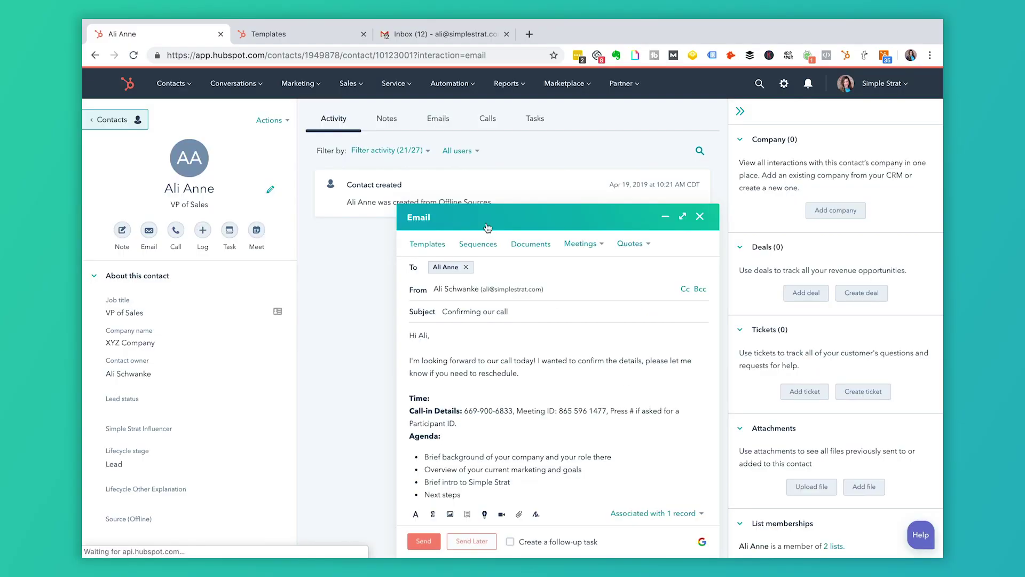
# Replace the email subject with 'Confirming our Zoom call', then change 'Zoom call' to 'meeting'
pyautogui.tripleClick(521, 312)
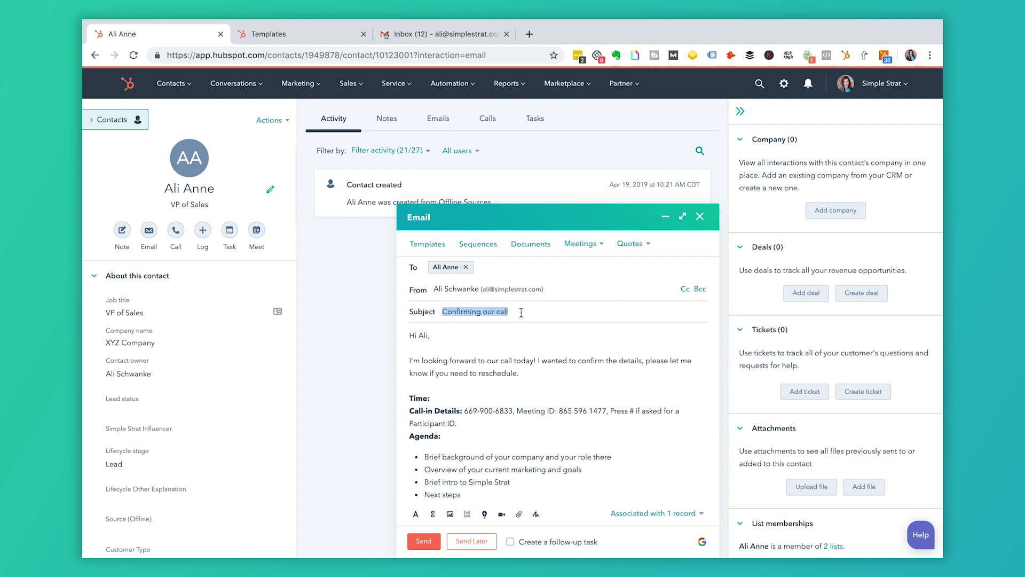
pyautogui.press('BackSpace')
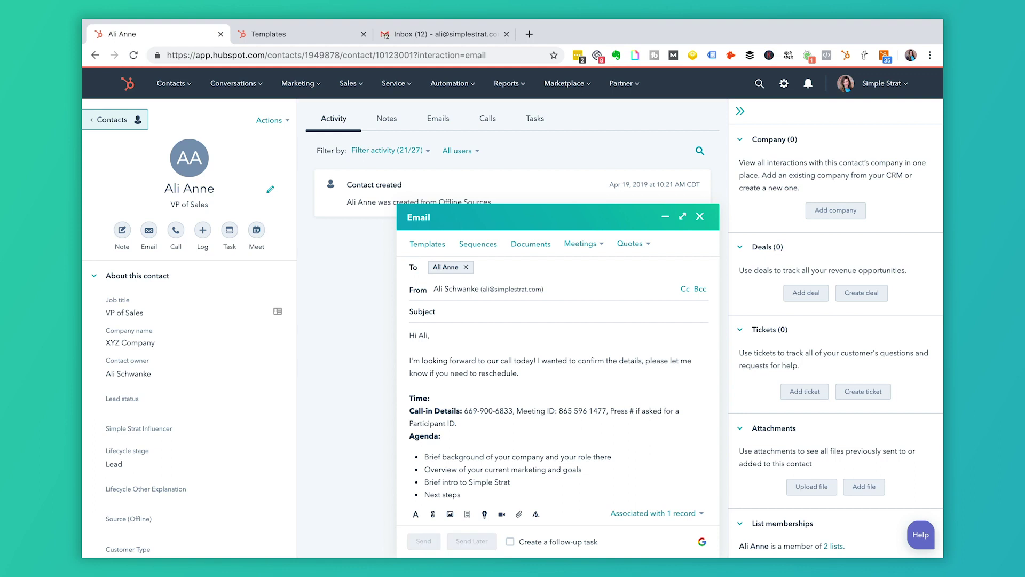
pyautogui.write('Confirming our Zoom')
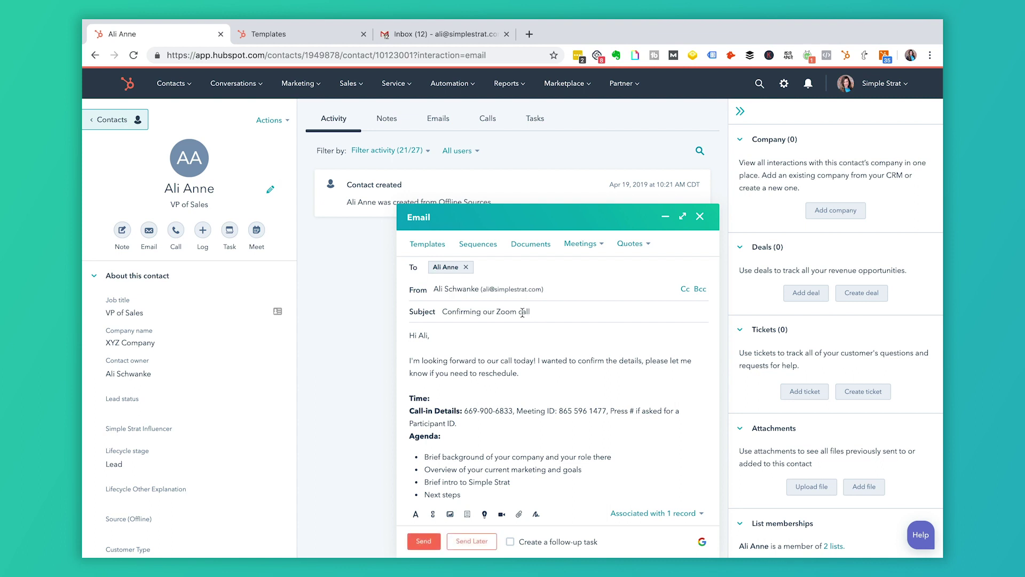
pyautogui.write(' call')
pyautogui.moveTo(535, 311); pyautogui.dragTo(497, 312)
pyautogui.write('meeting')
# Select the recipient's name in the greeting and position the cursor after the Time: label
pyautogui.moveTo(421, 334); pyautogui.dragTo(427, 333)
pyautogui.scroll(-2, 456, 382)
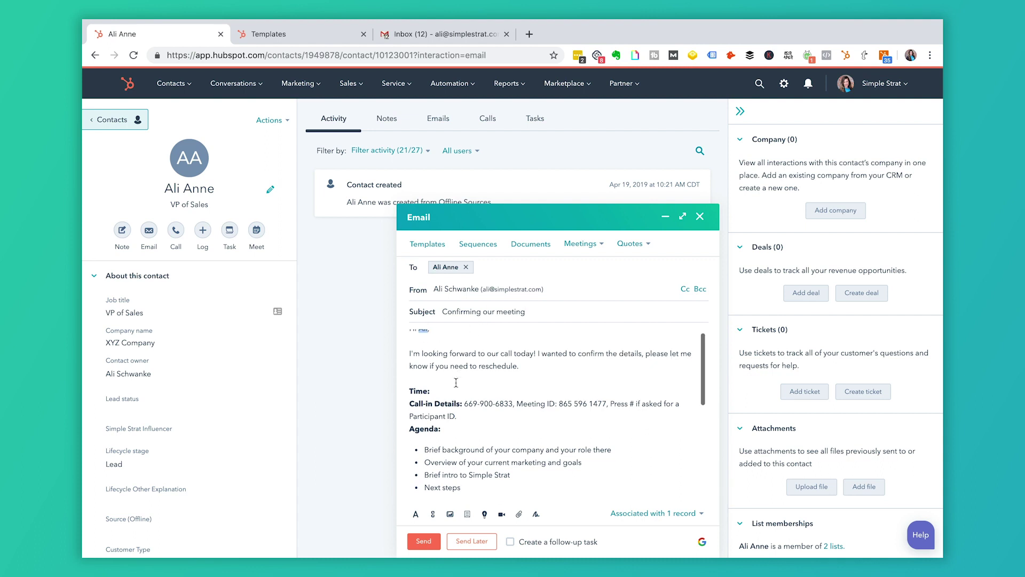
pyautogui.click(432, 361)
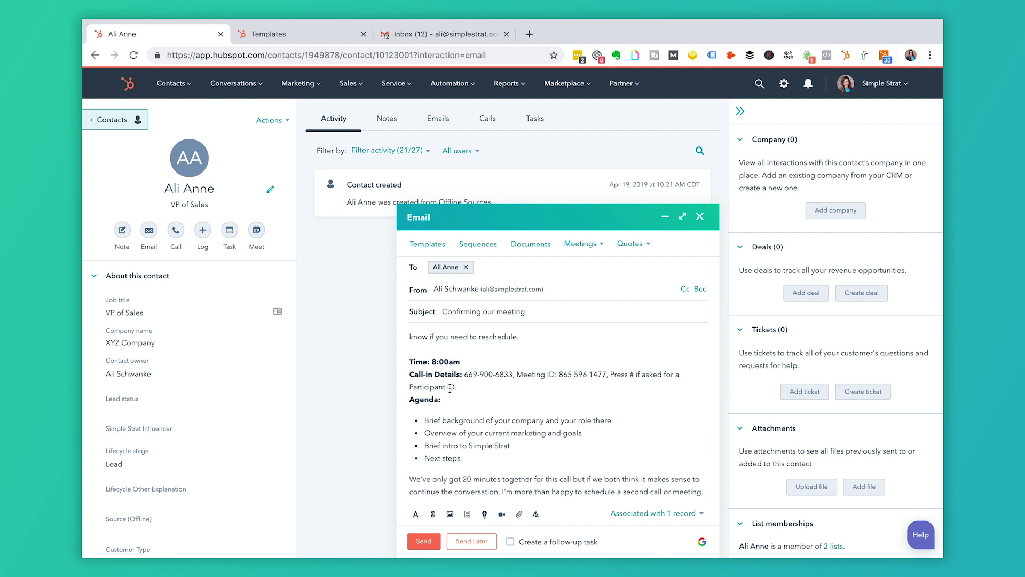
# Scroll down through the email body below the Time line
pyautogui.scroll(-2, 450, 388)
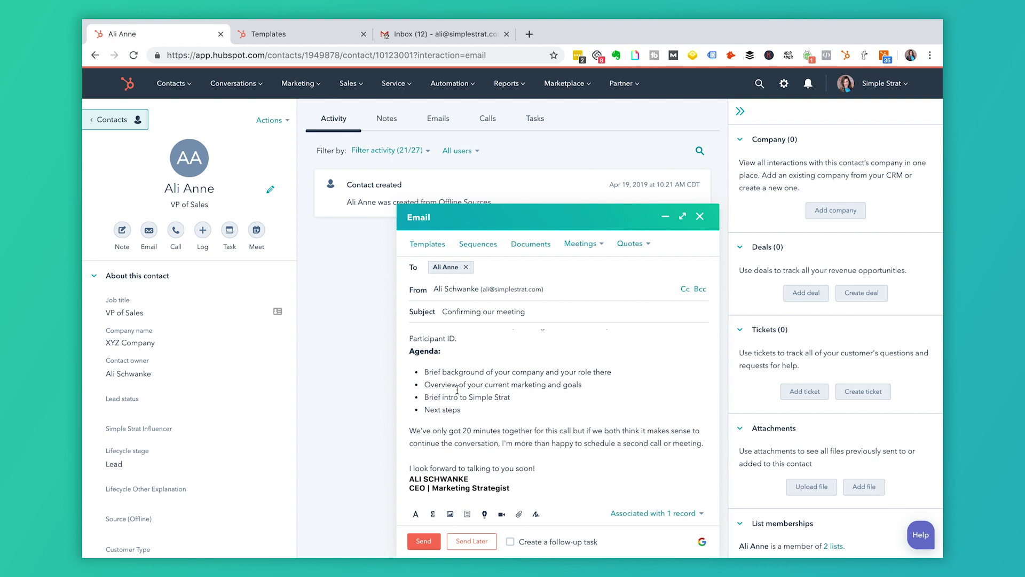
pyautogui.scroll(-2, 457, 390)
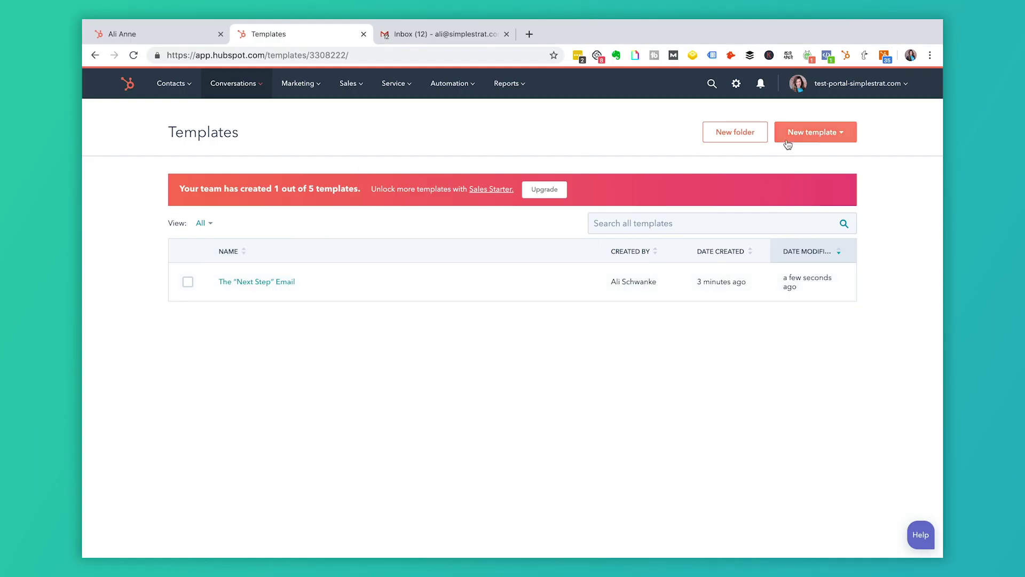
pyautogui.click(787, 143)
pyautogui.click(769, 166)
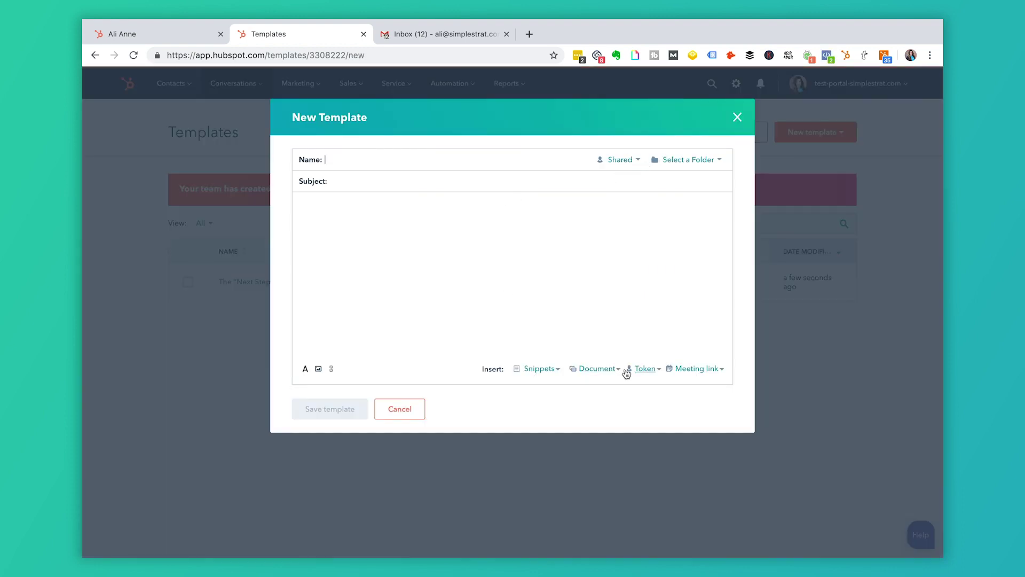
pyautogui.click(643, 368)
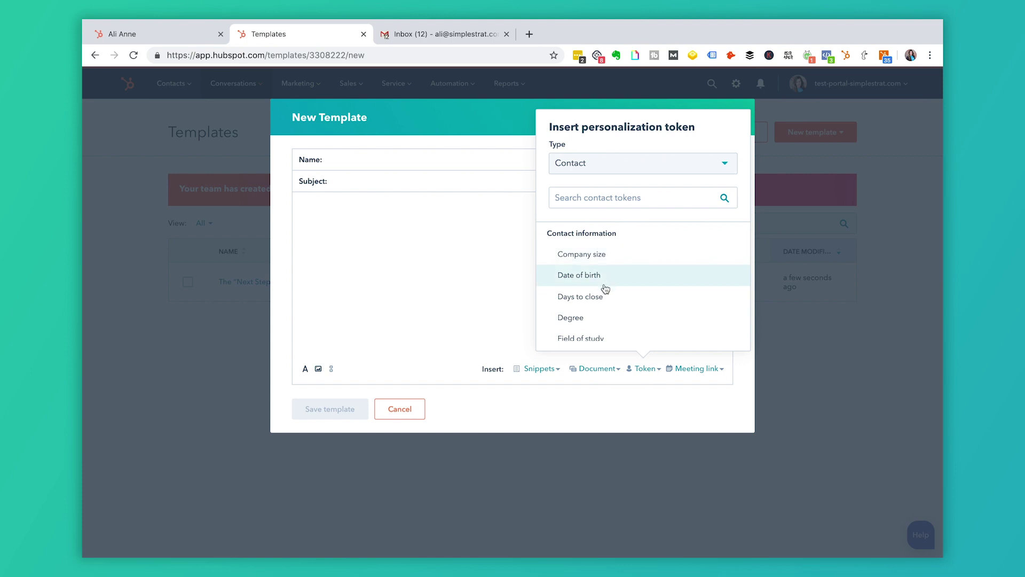
pyautogui.scroll(-1, 598, 309)
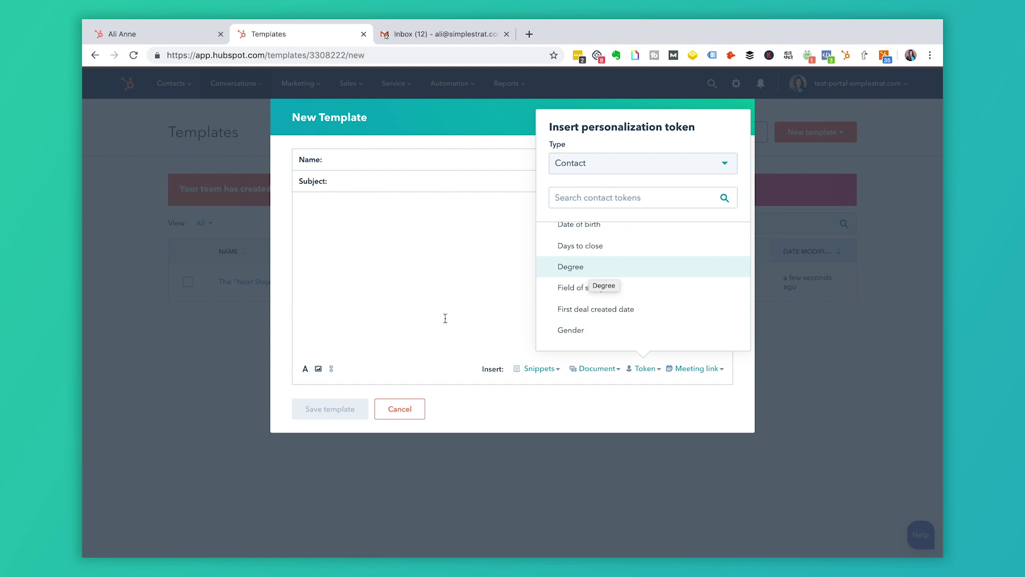
pyautogui.click(402, 413)
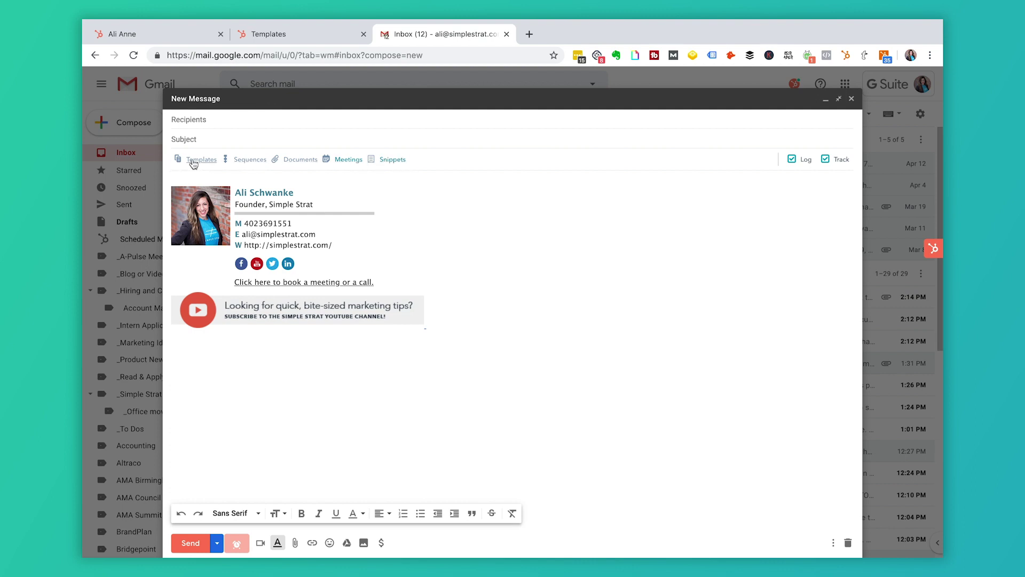
# Address the Gmail message to the suggested Hotmail contact and bring up HubSpot's template picker
pyautogui.click(189, 120)
pyautogui.write('alison')
pyautogui.click(258, 143)
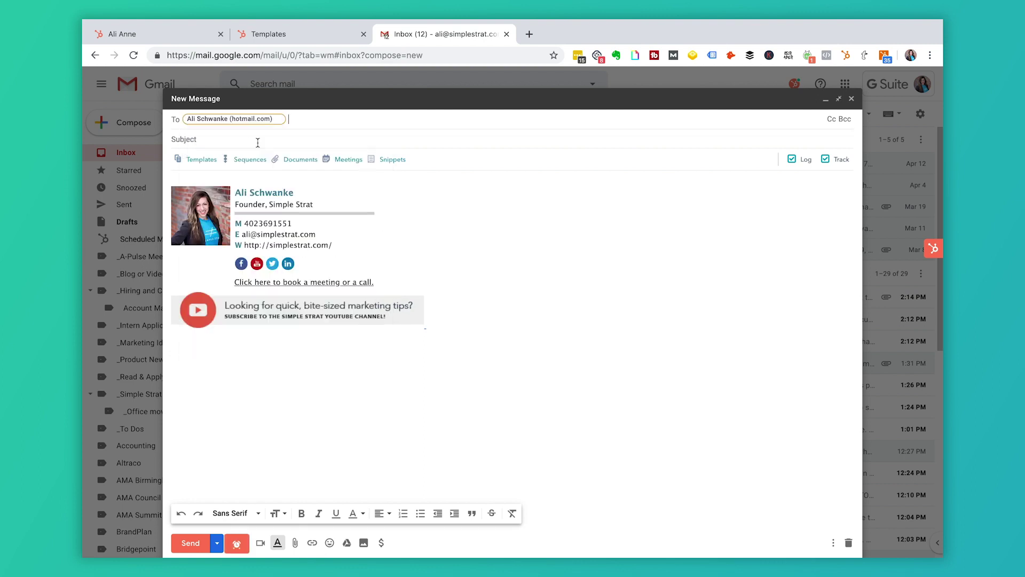
pyautogui.click(196, 161)
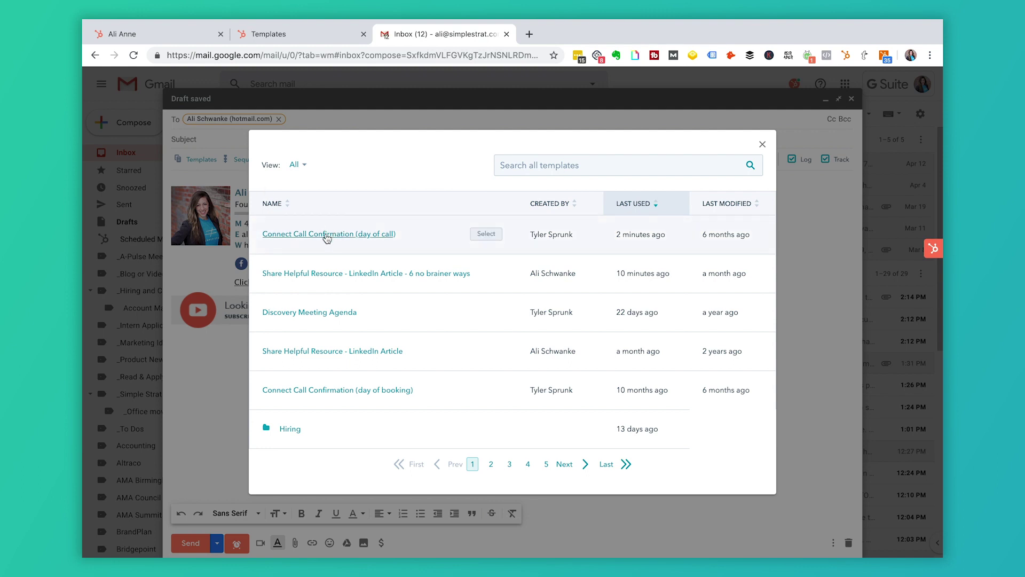
# Insert the Connect Call Confirmation (day of call) template into the Gmail draft
pyautogui.click(489, 237)
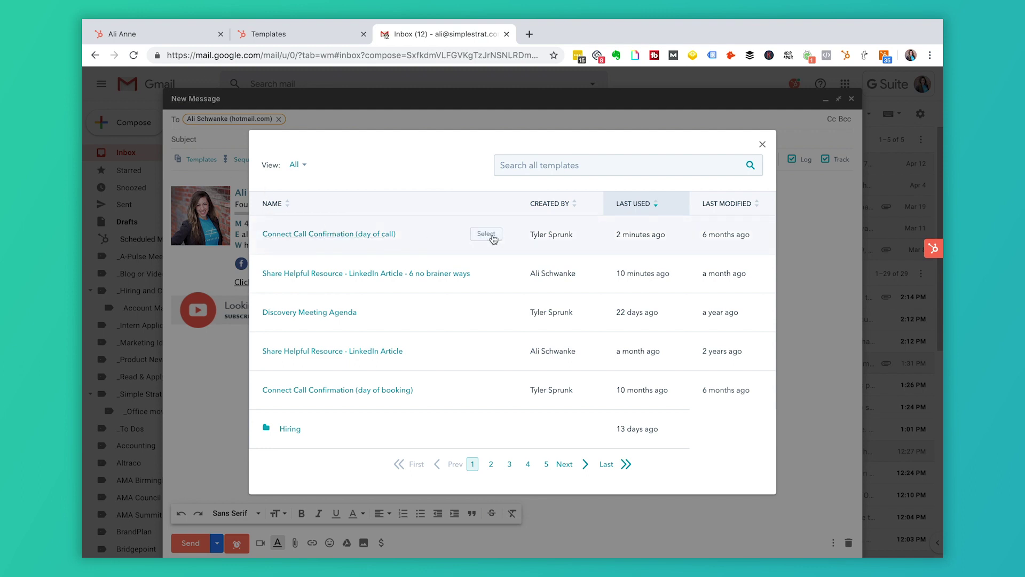